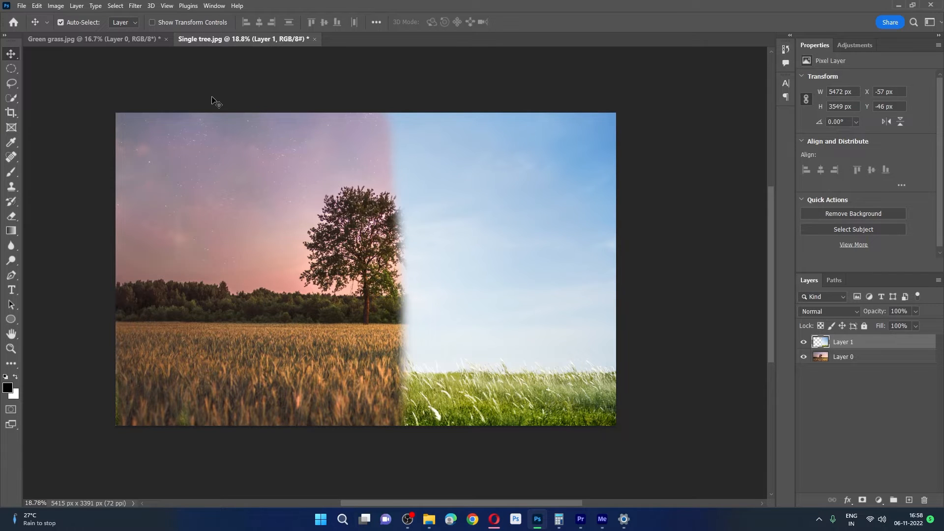
Undo the erased area on Layer 1, and hide and show that layer to compare it with Layer 0.
left_click(854, 362)
left_click(856, 347)
key("ctrl+z")
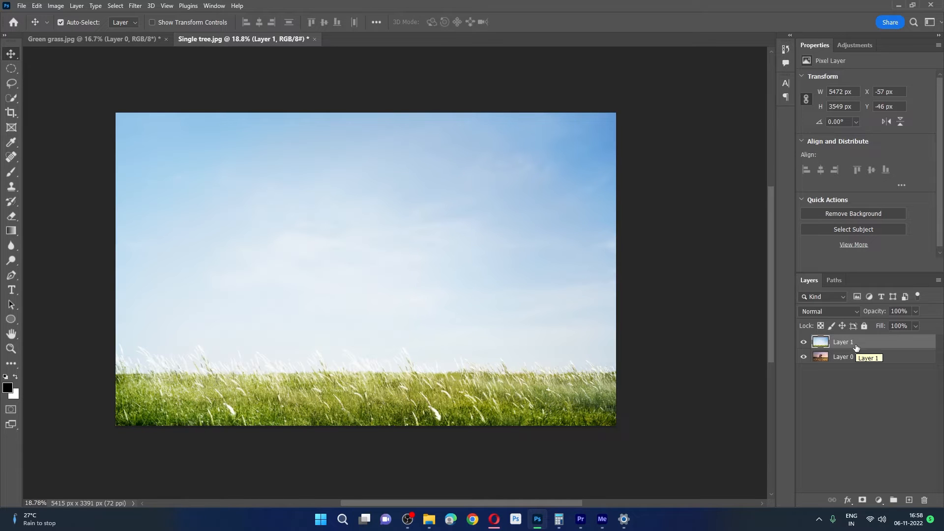
left_click(803, 342)
left_click(803, 342)
Try erasing the left half of Layer 1 with the Eraser to expose the tree photo, and undo the erasing.
left_click(11, 215)
mouse_move(213, 142)
left_mouse_down()
mouse_move(198, 401)
mouse_move(131, 348)
mouse_move(189, 143)
mouse_move(132, 120)
mouse_move(192, 401)
mouse_move(242, 459)
mouse_move(257, 449)
mouse_move(185, 423)
mouse_move(310, 122)
mouse_move(305, 270)
mouse_move(352, 274)
mouse_move(335, 448)
mouse_move(350, 99)
mouse_move(375, 246)
mouse_move(361, 411)
mouse_move(344, 181)
mouse_move(359, 116)
left_mouse_up()
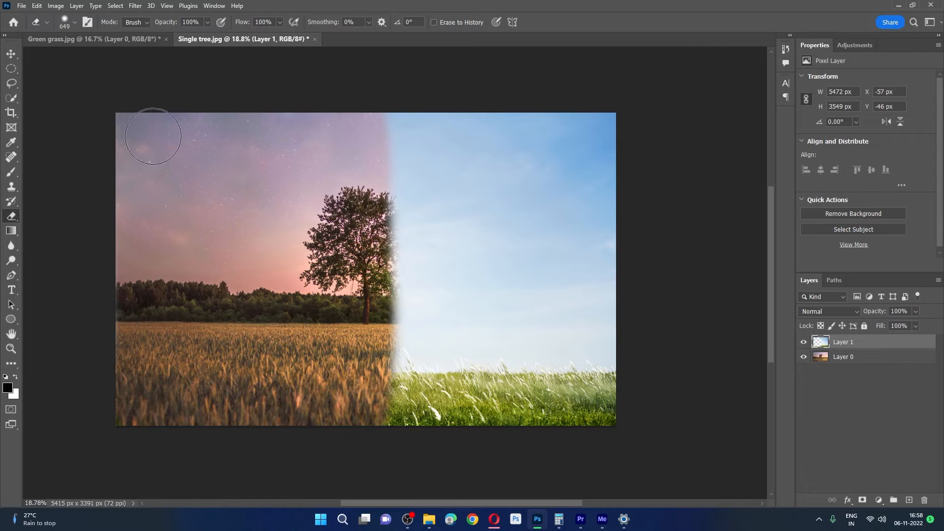
left_click(11, 53)
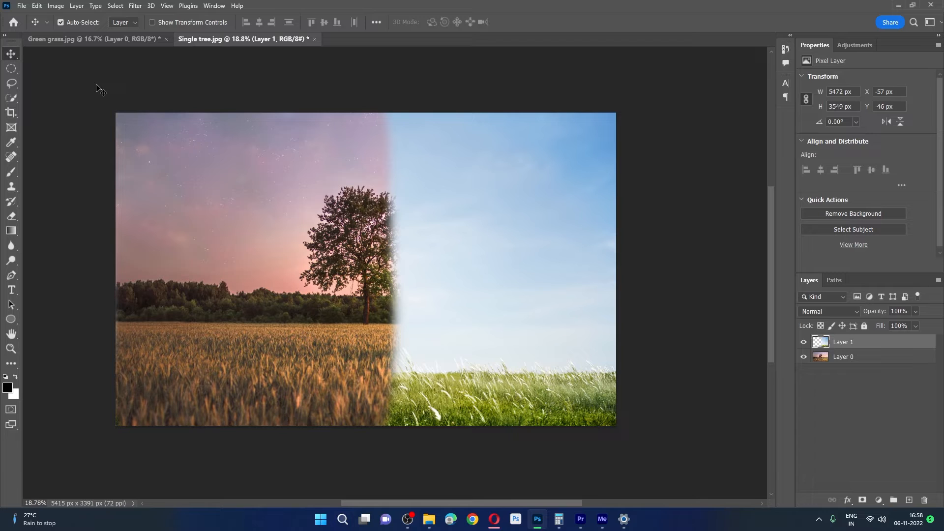
key("ctrl+z")
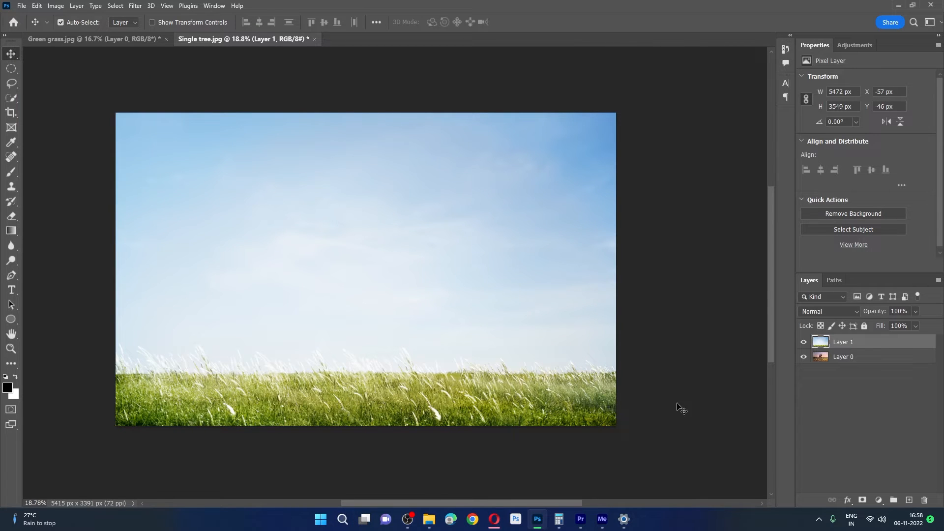
Add a white layer mask to Layer 1 and make the mask the active editing target.
left_click(826, 374)
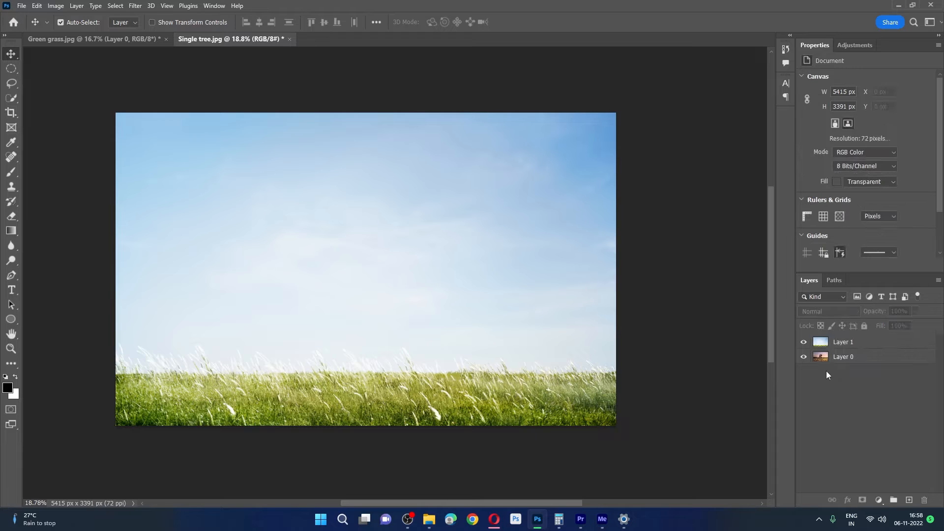
left_click(826, 345)
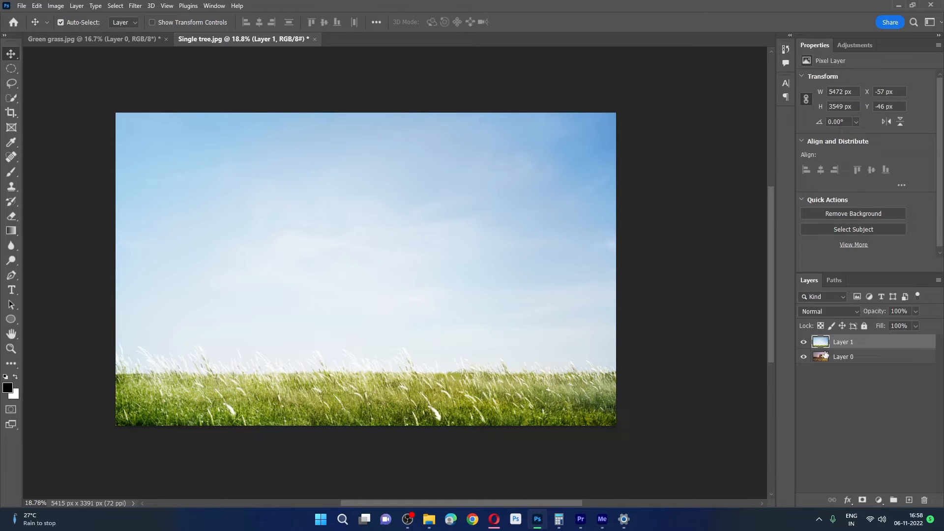
left_click(863, 500)
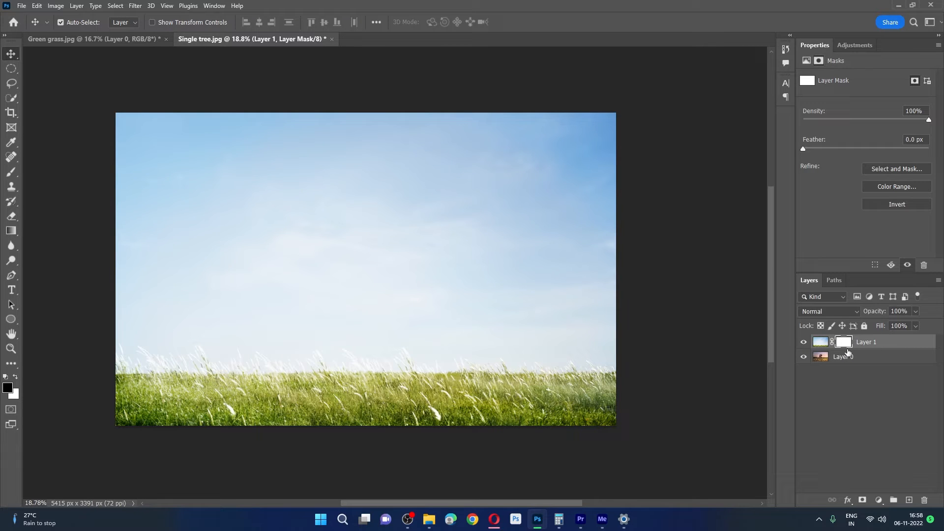
left_click(824, 342)
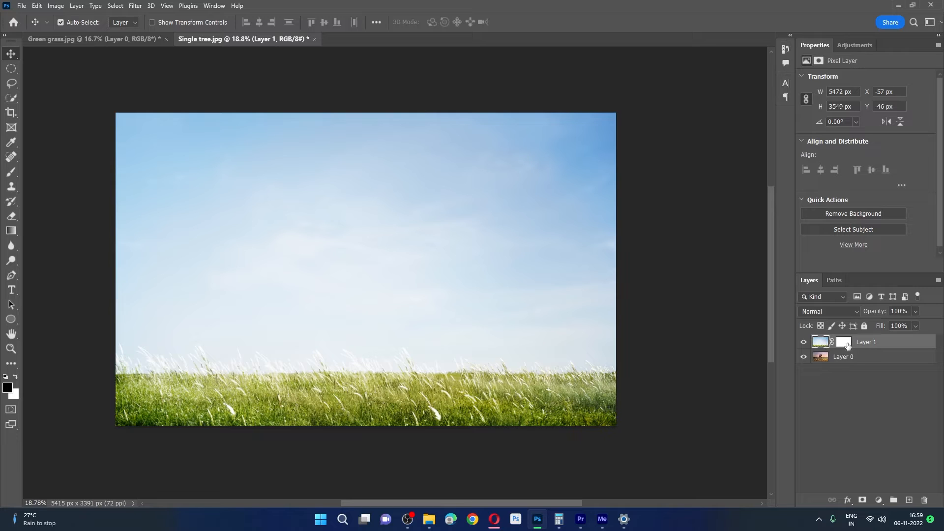
left_click(845, 342)
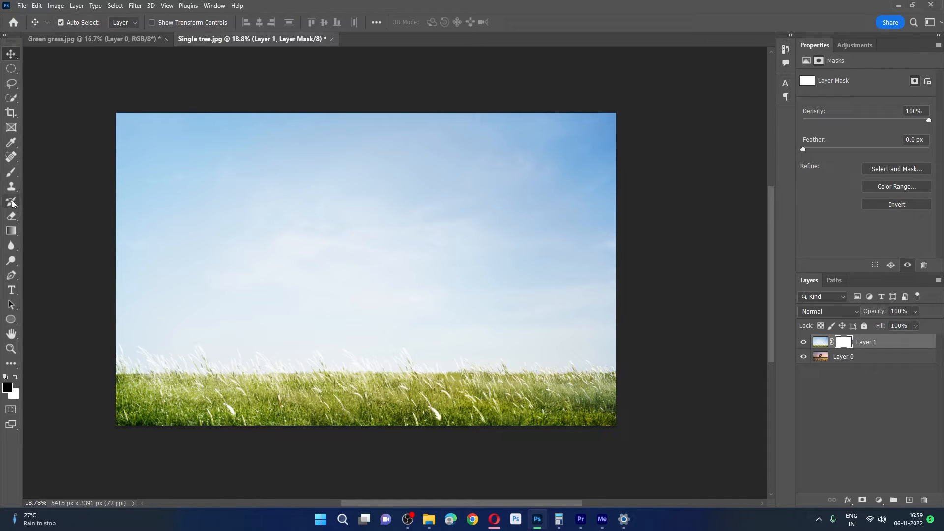
Choose the Brush tool for the mask and enlarge its soft tip to about 686 px.
left_click(10, 175)
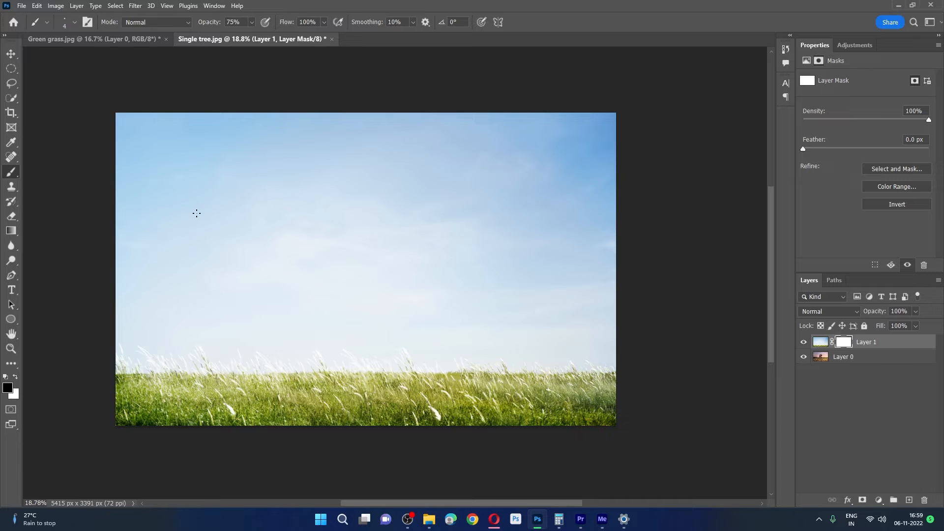
mouse_move(196, 213)
left_mouse_down()
mouse_move(256, 219)
mouse_move(242, 223)
left_mouse_up()
mouse_move(202, 247)
left_mouse_down()
mouse_move(214, 247)
mouse_move(202, 220)
mouse_move(194, 45)
left_mouse_up()
Swap the foreground and background colours back and forth, ending with black as the foreground colour.
left_click(16, 377)
left_click(16, 377)
left_click(17, 378)
left_click(17, 377)
left_click(16, 378)
left_click(16, 377)
key("x")
key("x")
key("x")
key("x")
key("x")
key("x")
key("x")
key("x")
key("x")
key("x")
Paint black over the left half of Layer 1's mask in repeated soft strokes to reveal the tree and wheat field.
mouse_move(175, 99)
left_mouse_down()
mouse_move(137, 123)
mouse_move(143, 434)
mouse_move(148, 289)
mouse_move(207, 423)
left_mouse_up()
left_click_drag(192, 145, 179, 211)
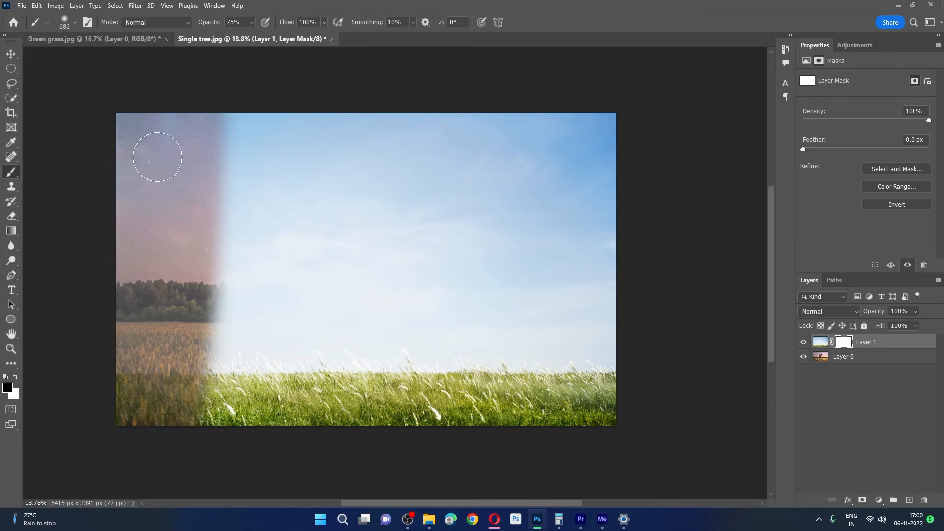
mouse_move(210, 93)
left_mouse_down()
mouse_move(257, 88)
mouse_move(282, 59)
mouse_move(271, 175)
mouse_move(303, 375)
mouse_move(332, 452)
left_mouse_up()
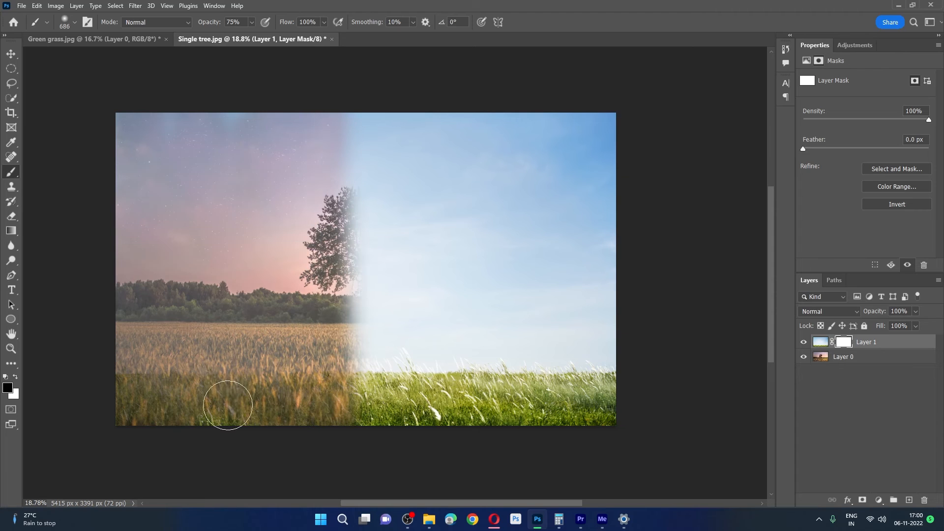
mouse_move(220, 263)
left_mouse_down()
mouse_move(187, 390)
mouse_move(197, 200)
mouse_move(171, 247)
mouse_move(130, 394)
mouse_move(161, 345)
mouse_move(162, 266)
mouse_move(144, 304)
mouse_move(136, 372)
mouse_move(151, 440)
mouse_move(204, 309)
mouse_move(231, 304)
mouse_move(241, 388)
mouse_move(266, 298)
mouse_move(253, 170)
mouse_move(213, 275)
mouse_move(206, 139)
mouse_move(158, 117)
mouse_move(133, 229)
mouse_move(138, 267)
mouse_move(130, 70)
mouse_move(139, 133)
mouse_move(164, 176)
mouse_move(192, 97)
left_mouse_up()
mouse_move(208, 225)
left_mouse_down()
mouse_move(211, 193)
mouse_move(205, 411)
left_mouse_up()
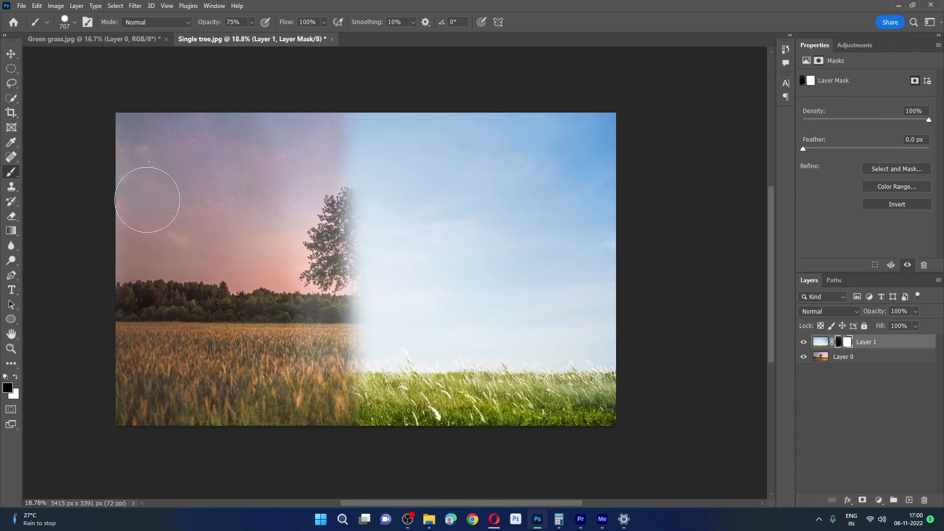
mouse_move(135, 451)
left_mouse_down()
mouse_move(237, 341)
mouse_move(275, 412)
mouse_move(280, 165)
mouse_move(315, 288)
mouse_move(324, 122)
mouse_move(346, 339)
mouse_move(331, 415)
mouse_move(332, 367)
left_mouse_up()
left_click_drag(263, 288, 247, 47)
mouse_move(337, 105)
left_mouse_down()
mouse_move(344, 210)
mouse_move(369, 339)
mouse_move(345, 253)
mouse_move(369, 393)
mouse_move(346, 162)
left_mouse_up()
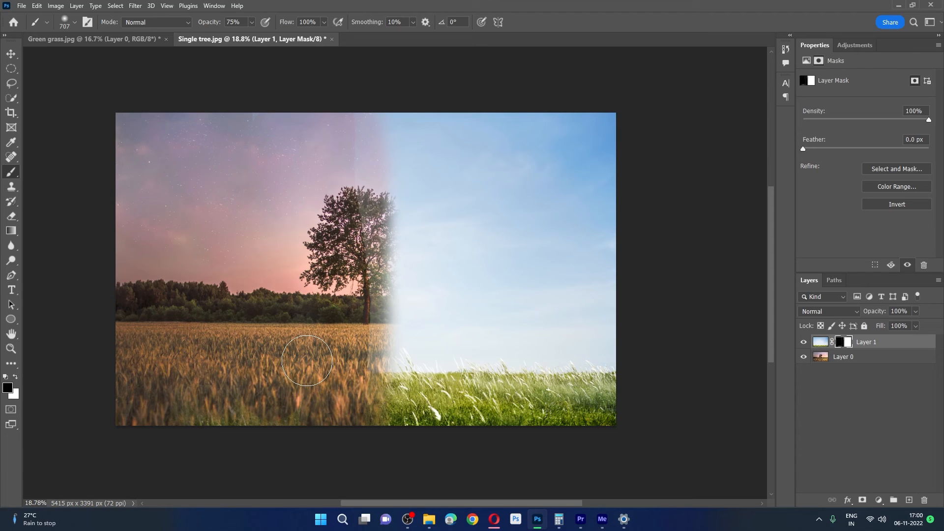
Switch to the Move tool, and hide and show Layer 1 to compare the masked result with Layer 0.
left_click(10, 53)
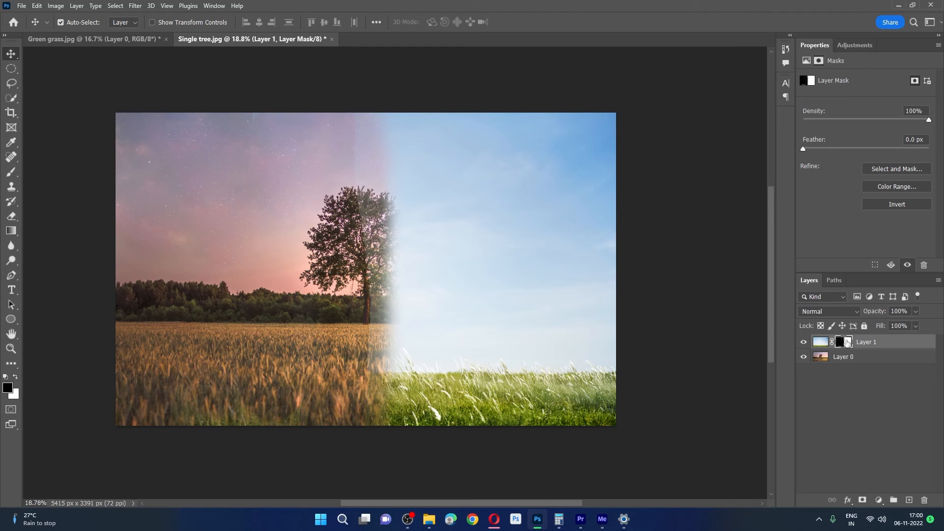
left_click(804, 342)
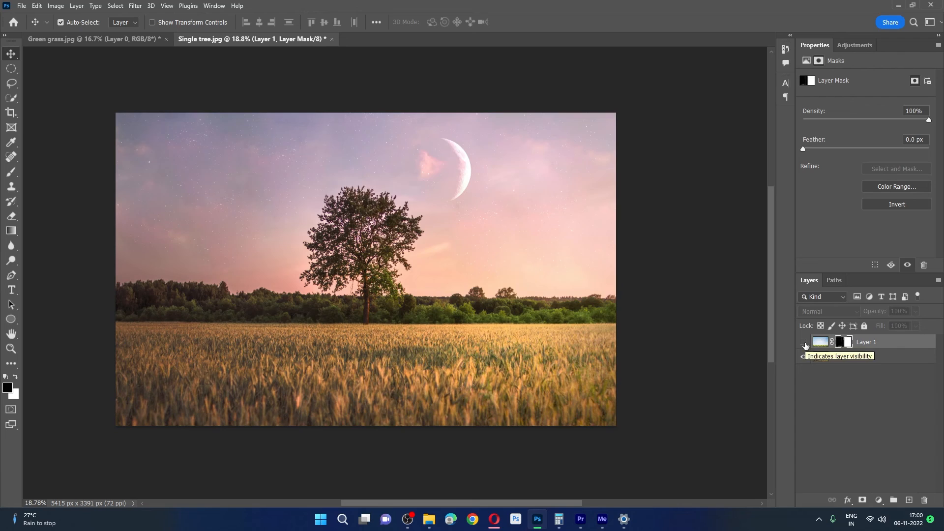
left_click(804, 343)
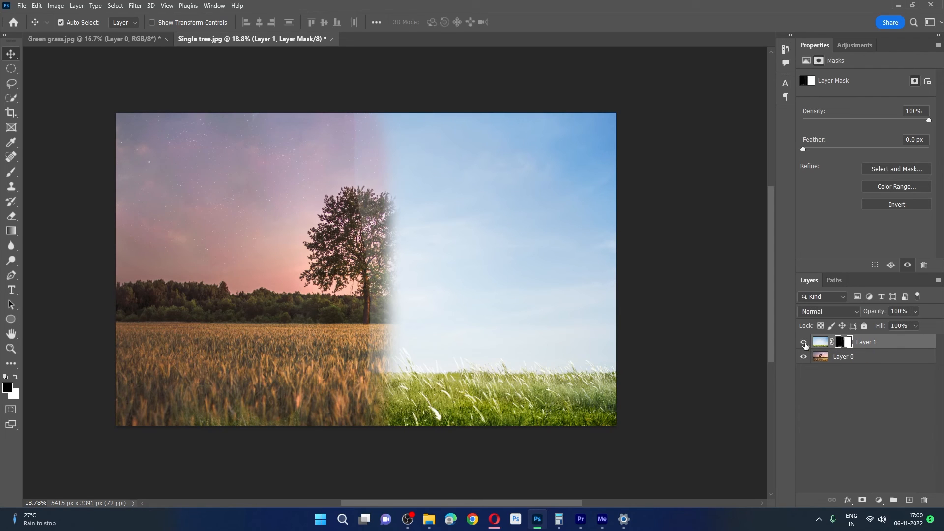